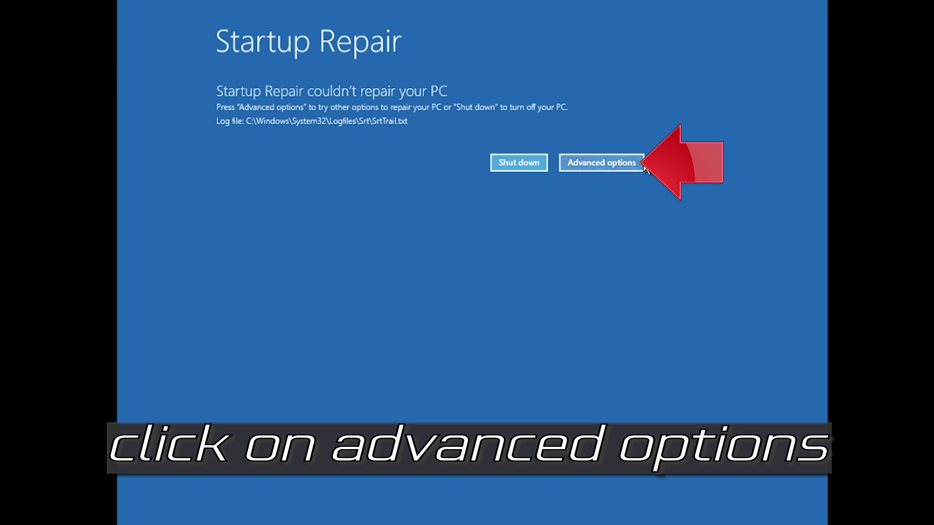
Step: Run Startup Repair from the advanced troubleshooting options, choosing the listed account and continuing with a blank password
left_click(584, 164)
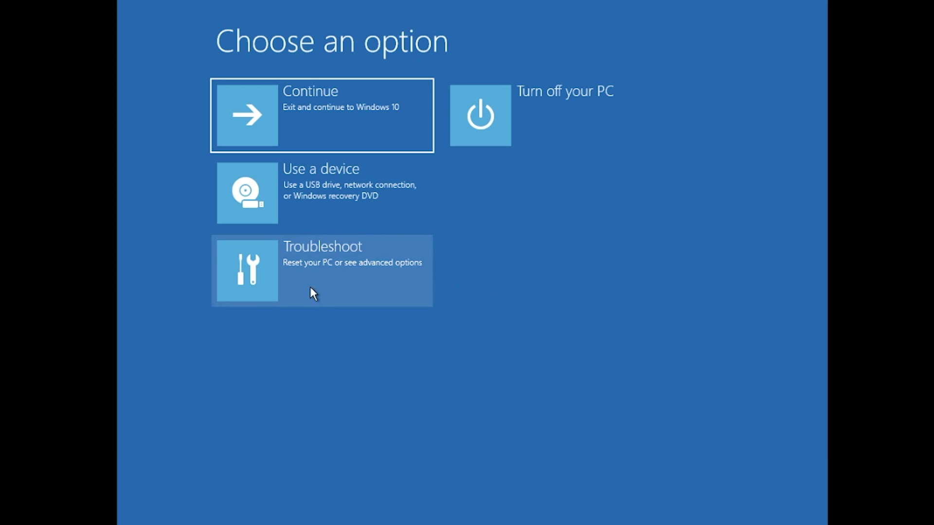
left_click(310, 287)
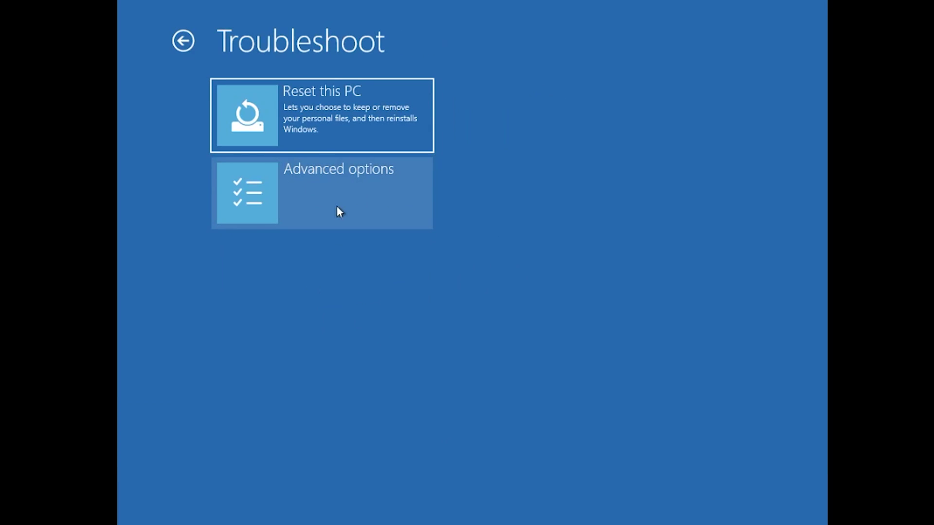
left_click(411, 203)
left_click(401, 192)
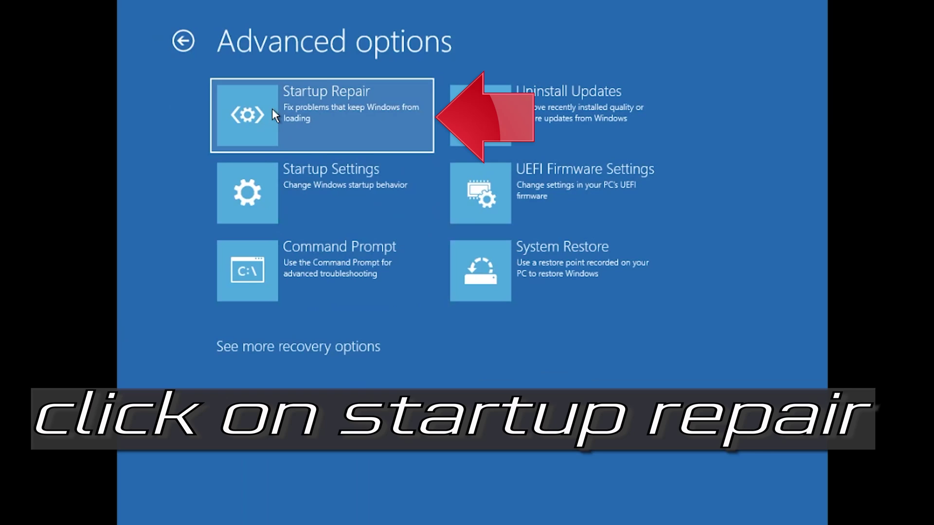
left_click(342, 112)
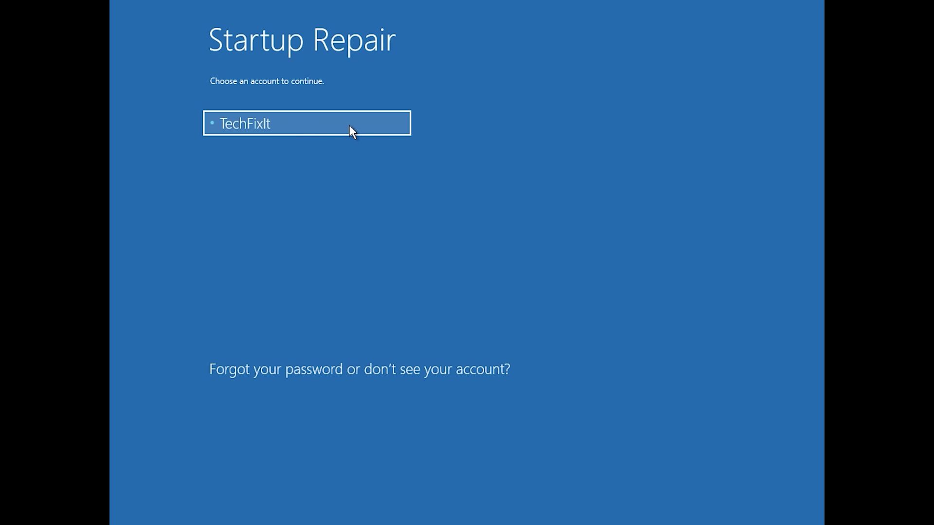
left_click(350, 125)
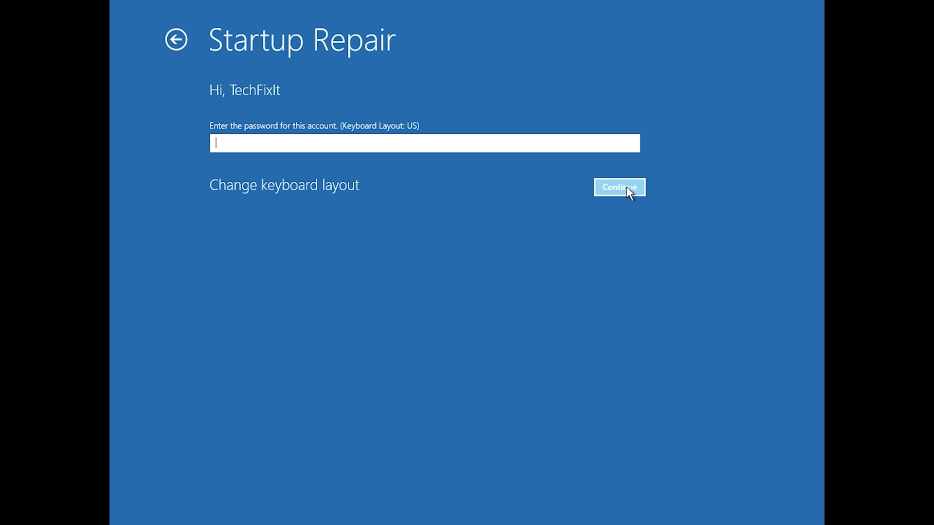
left_click(627, 187)
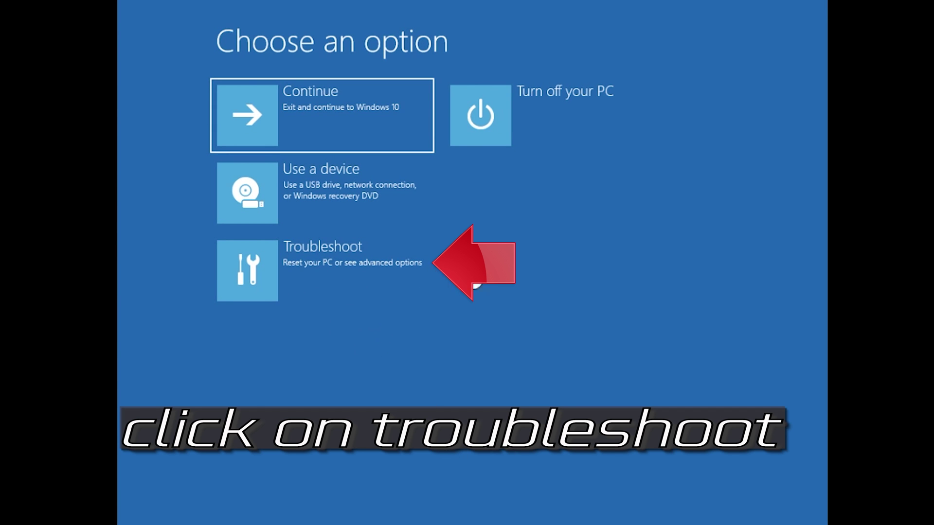
Step: Open Command Prompt from the advanced troubleshooting options using the listed account
left_click(311, 287)
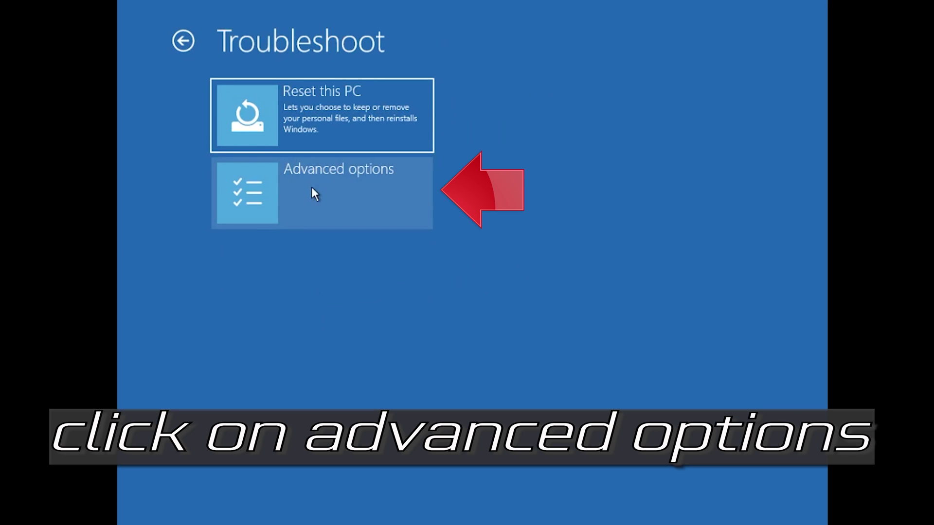
left_click(401, 193)
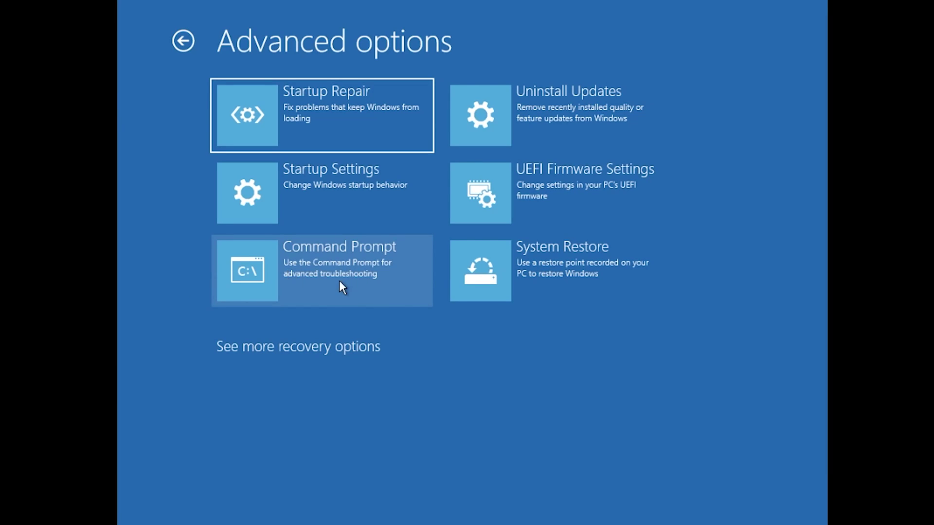
left_click(339, 281)
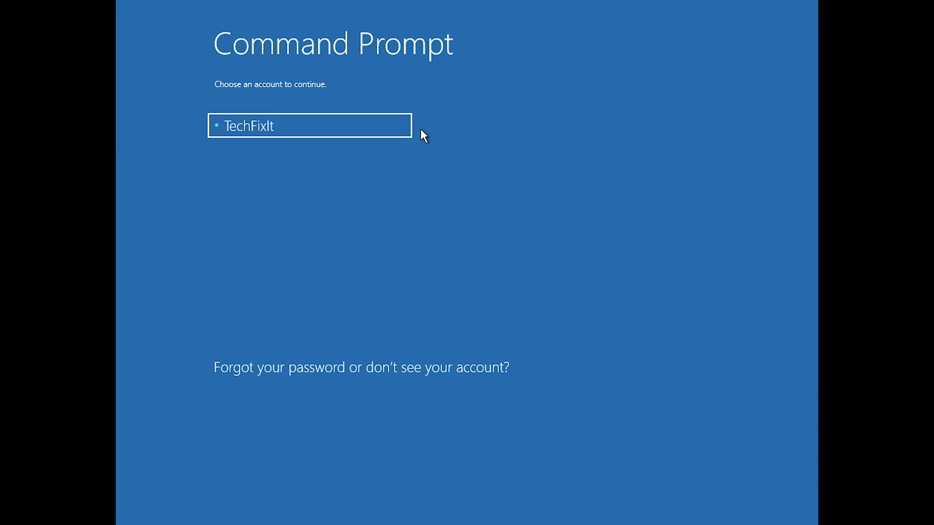
left_click(305, 132)
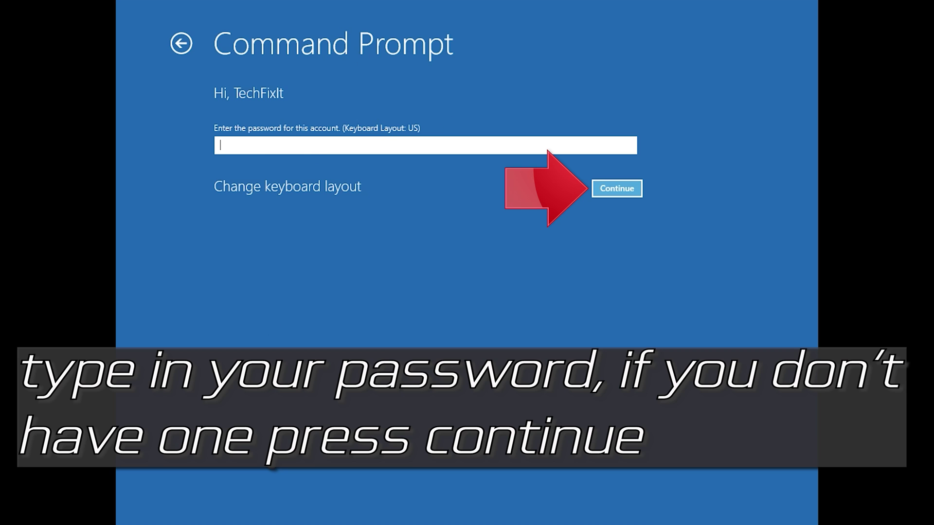
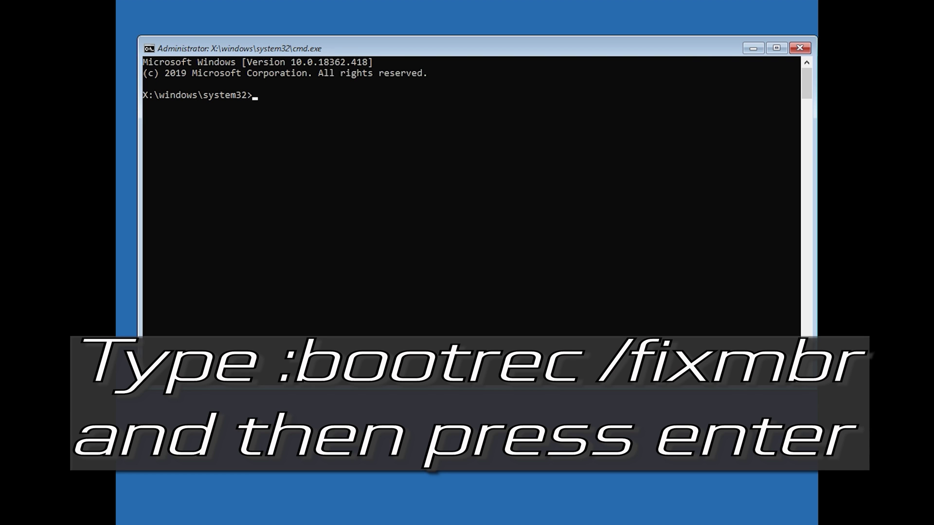
Step: Run bootrec /fixmbr to repair the master boot record, and try bootrec /fixboot on the boot sector
type("bootrec /fixmbr")
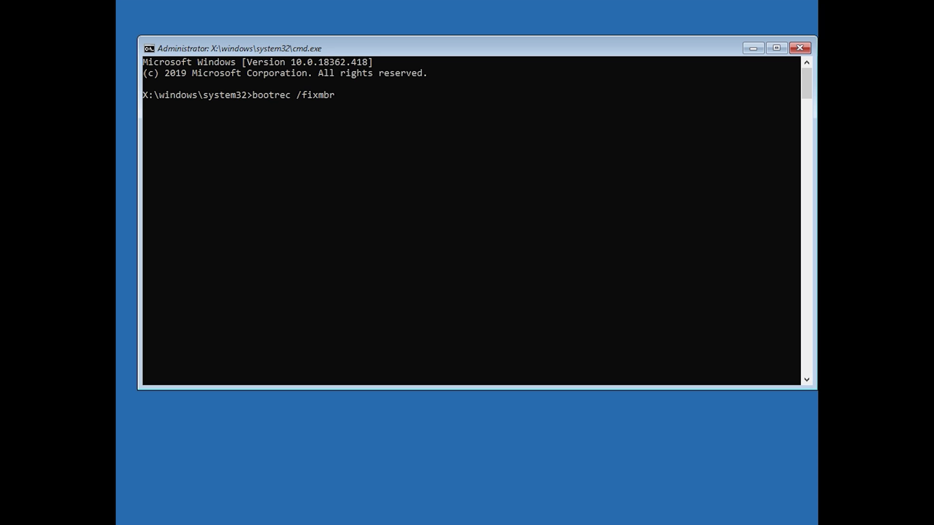
key("Return")
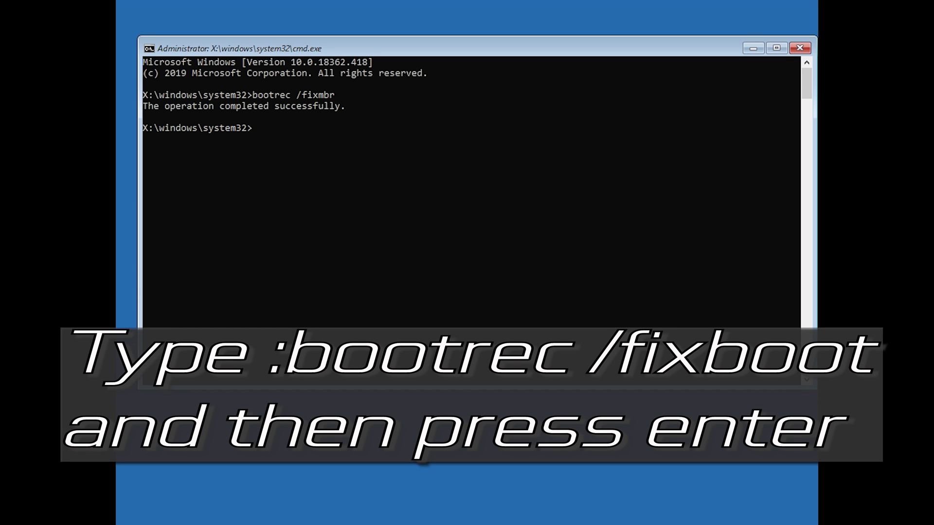
type("bootrec /fixboot")
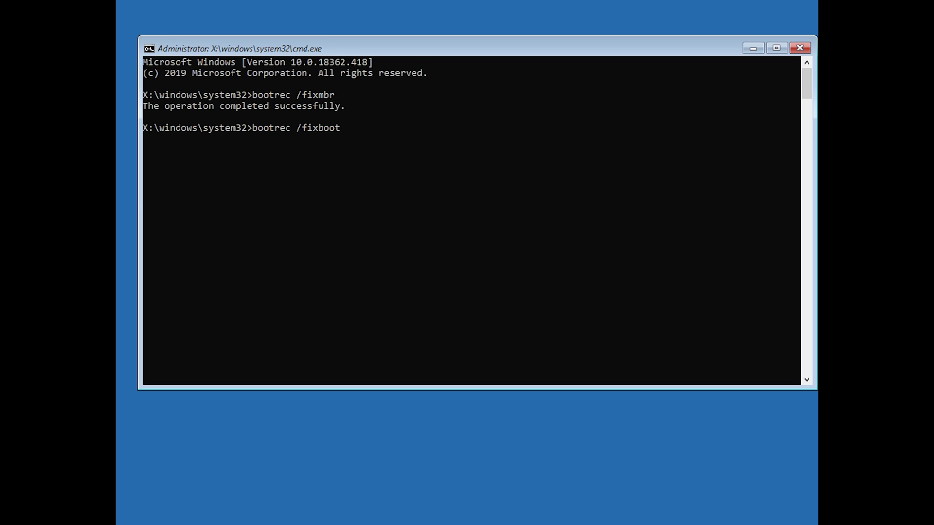
key("Return")
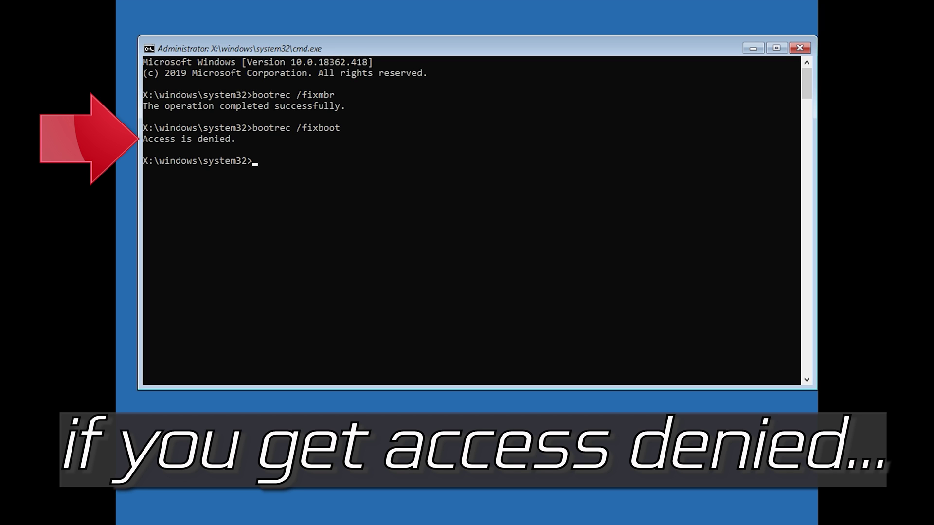
Step: Update the system partition's boot code with bootsect /nt60 sys and run bootrec /fixboot again
type("bootsect /nt60")
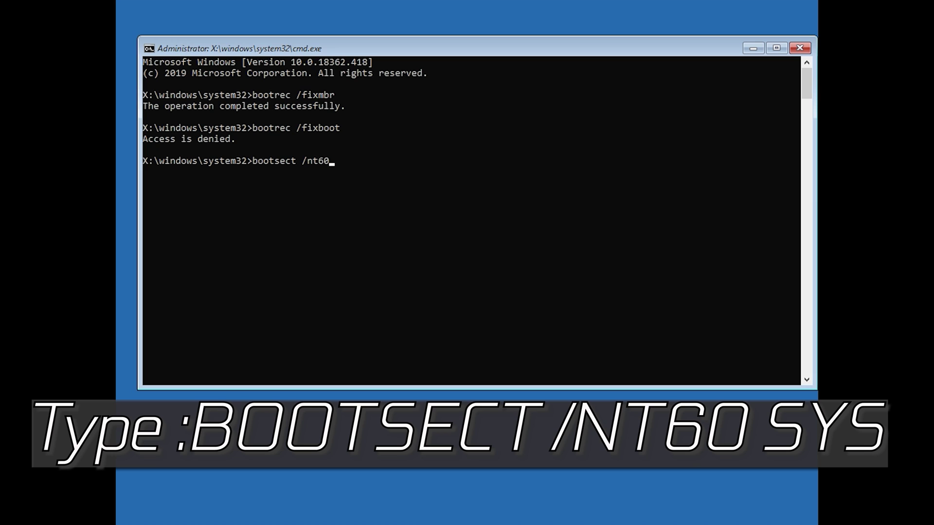
type(" sys")
key("Return")
type("boot")
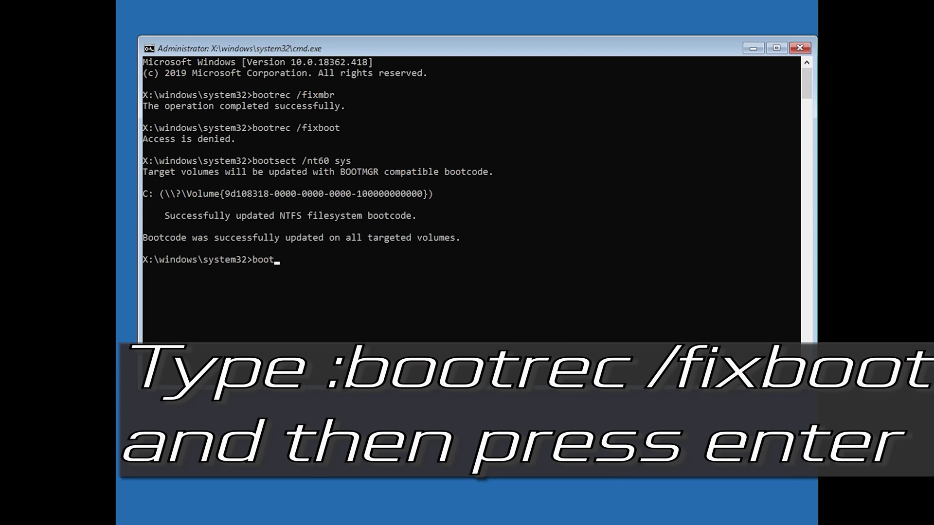
type("rec /fixboot")
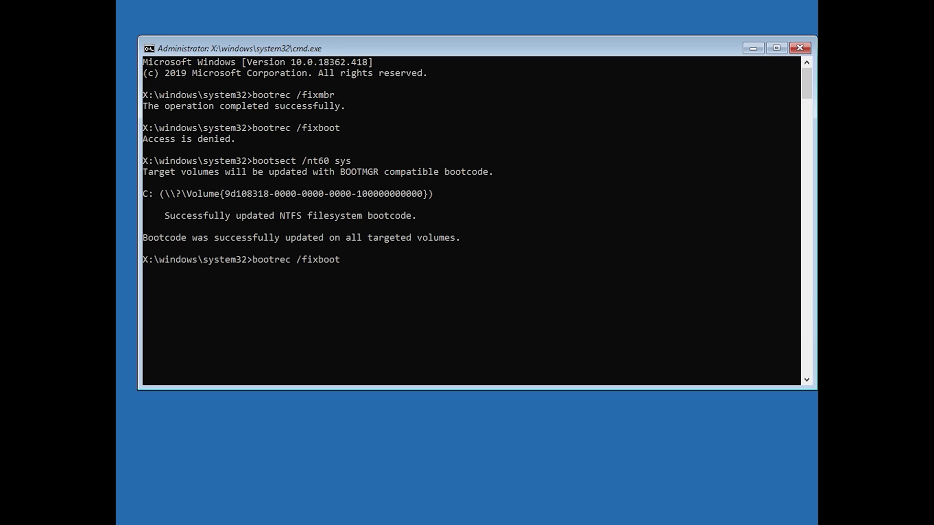
key("Return")
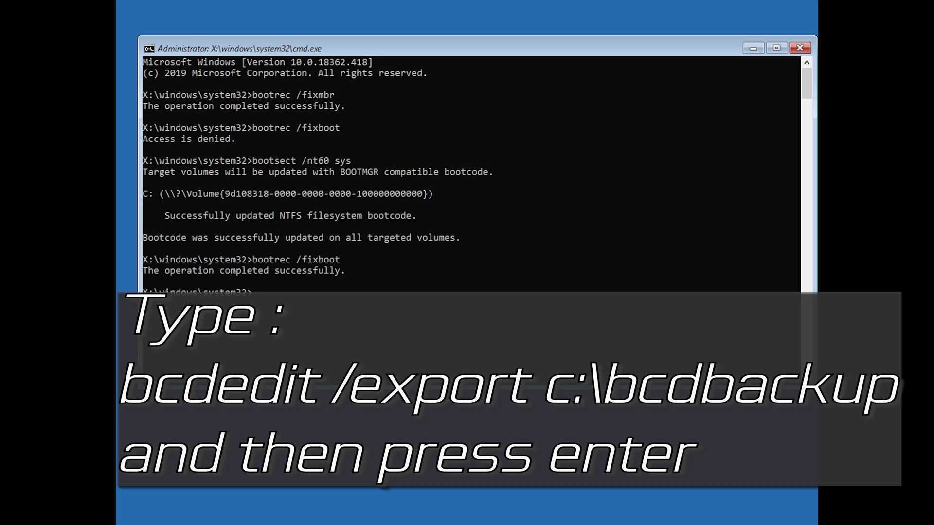
Step: Export the boot configuration with bcdedit to c:\bcdbackup and remove the attributes of c:\boot\bcd using attrib with -h -r -s
type("bcdedit /export c:\\bcdbackup")
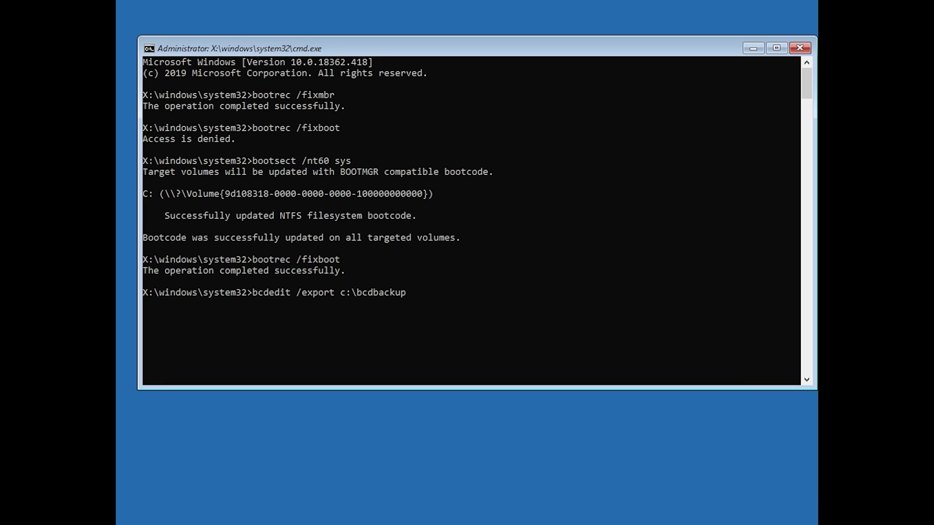
key("Return")
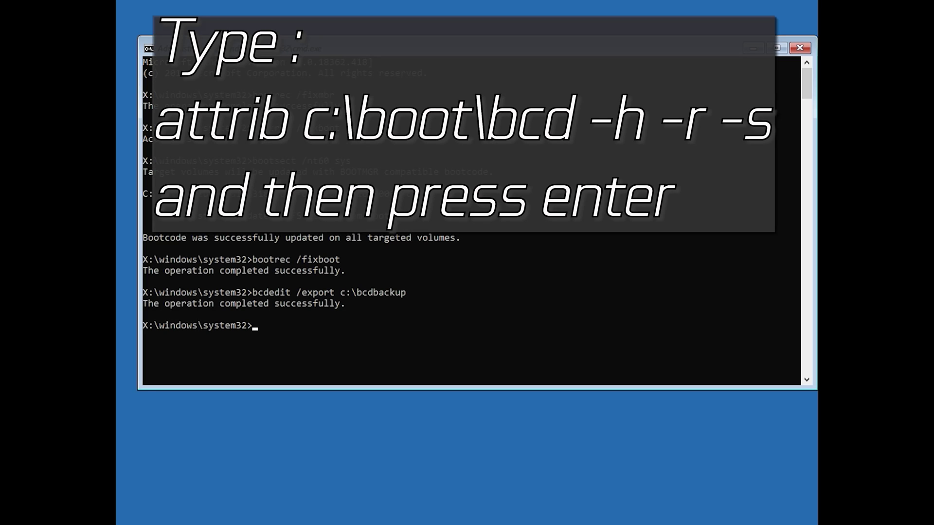
type("attrib c:\\boot\\bcd")
type("-h -r")
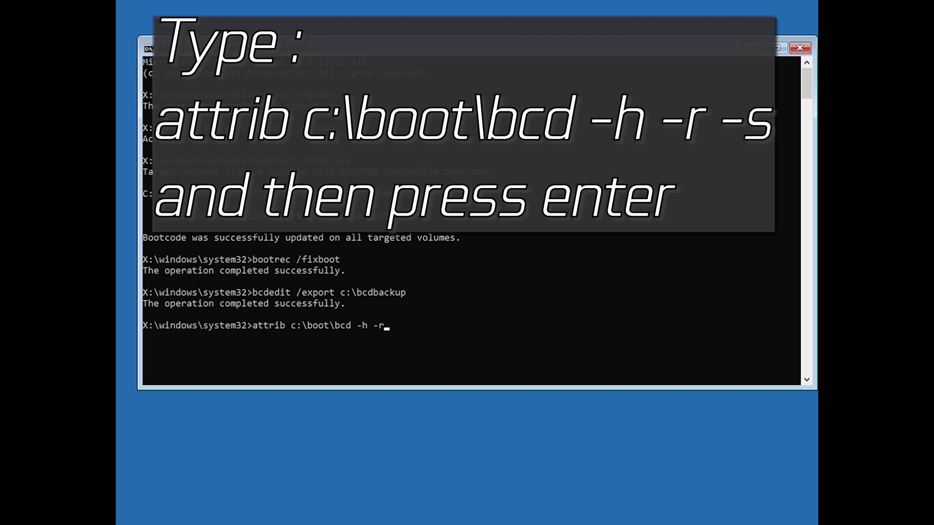
type(" -s")
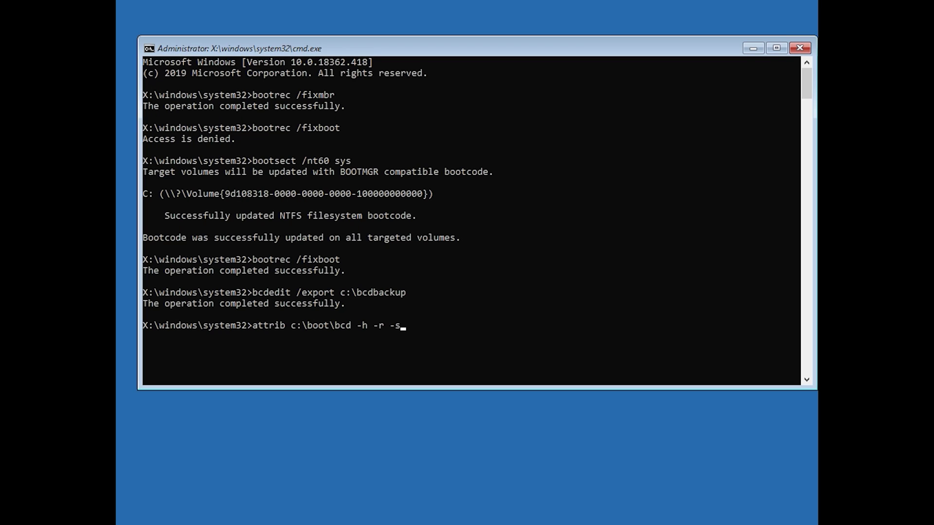
key("Return")
Step: Rename the boot configuration file c:\boot\bcd to bcd.old with the ren command
type("ren ")
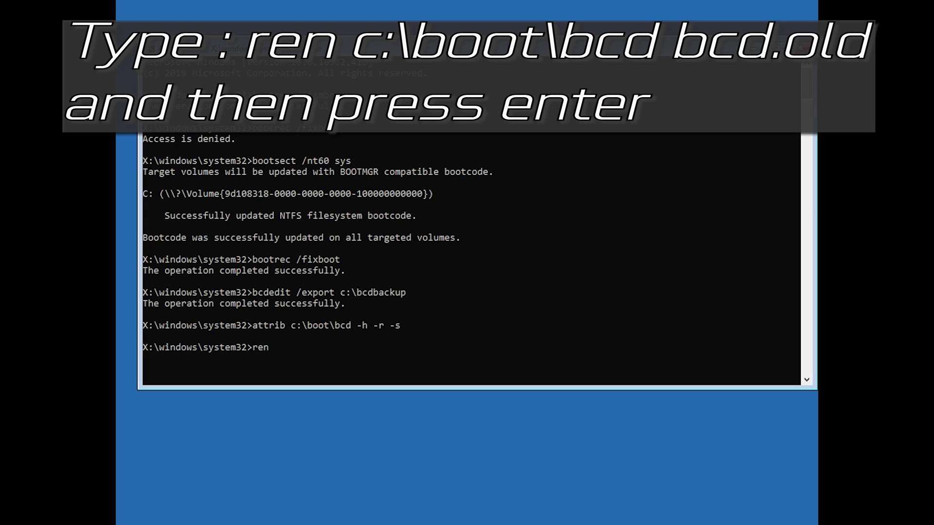
type("c:\\boot\\bcd bcd.old")
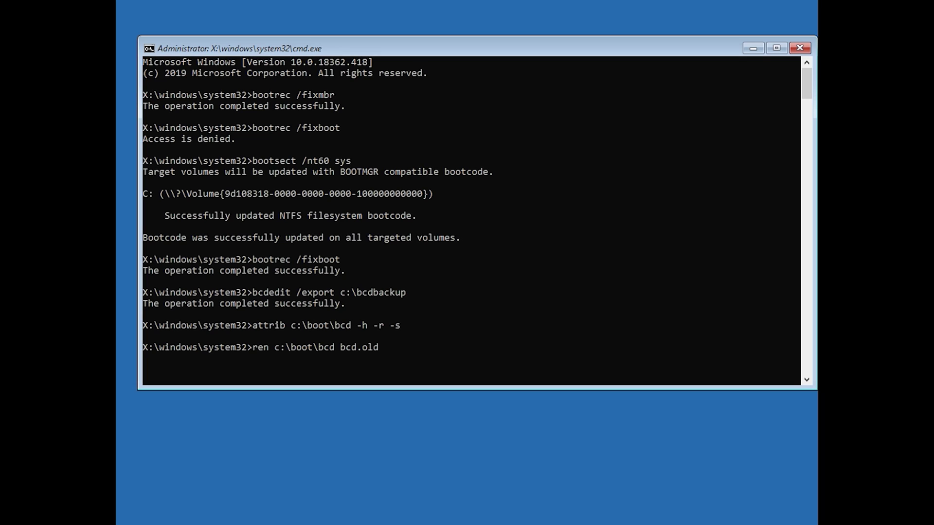
key("Return")
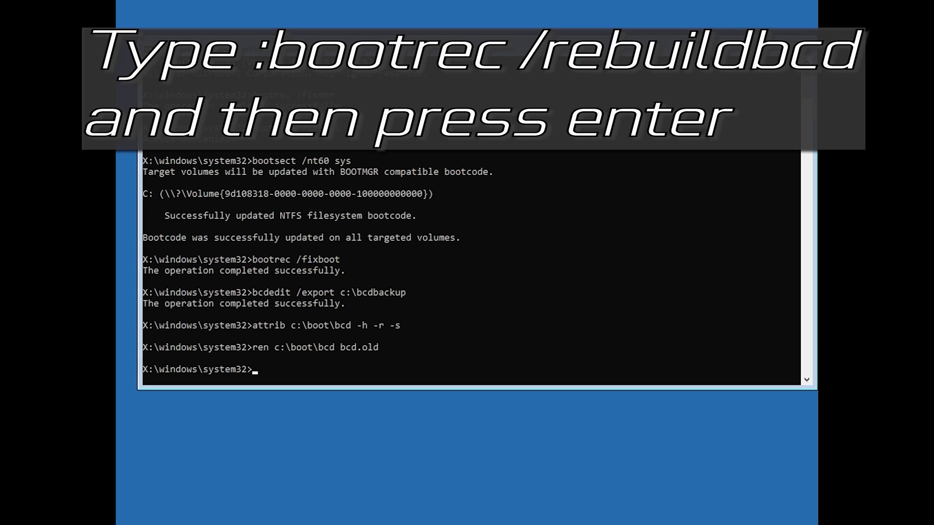
Step: Rebuild the boot configuration with bootrec /rebuildbcd and answer y to add the found Windows installation to the boot list
type("bootrec /rebuildbcd")
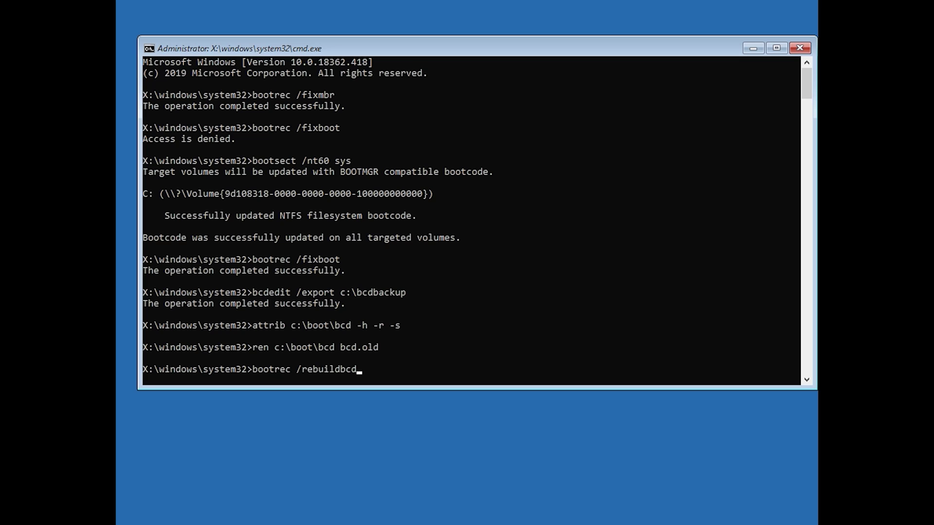
key("Return")
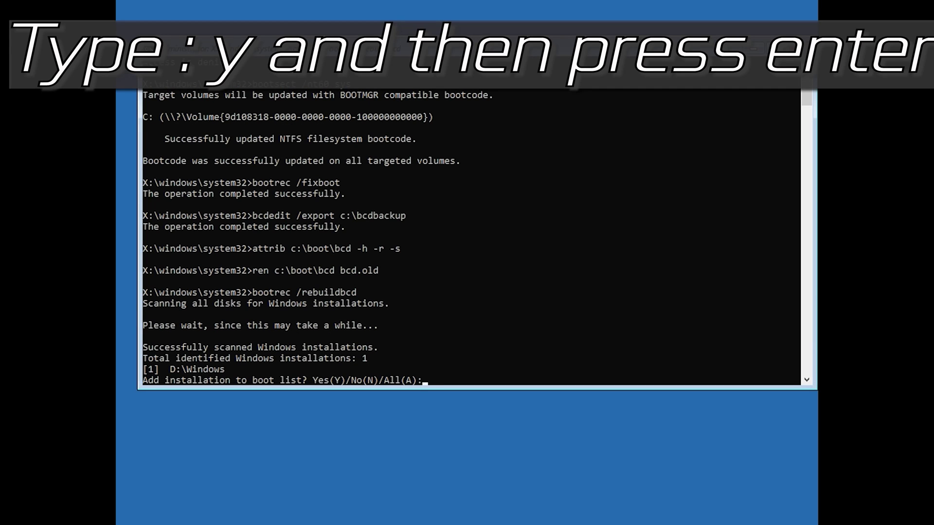
type("y")
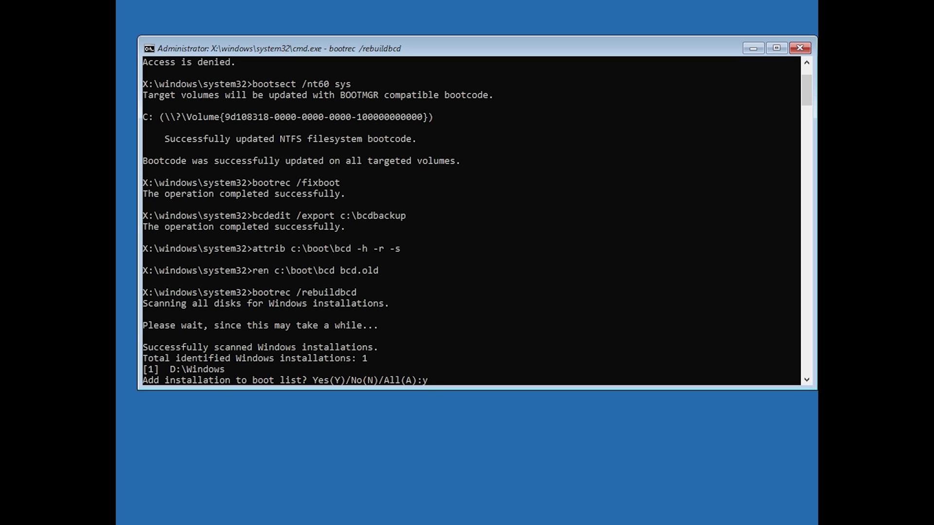
key("Return")
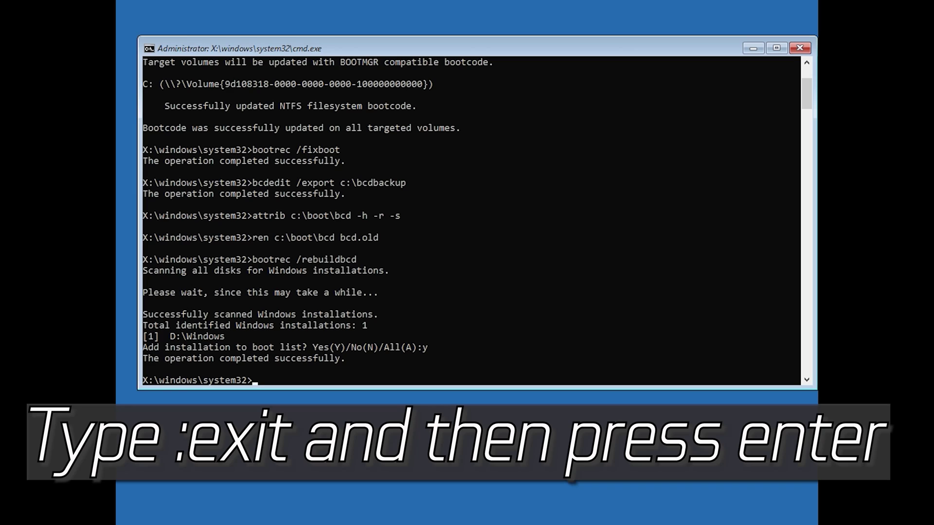
Step: Exit the command prompt and continue to Windows 10 Pro
type("exit")
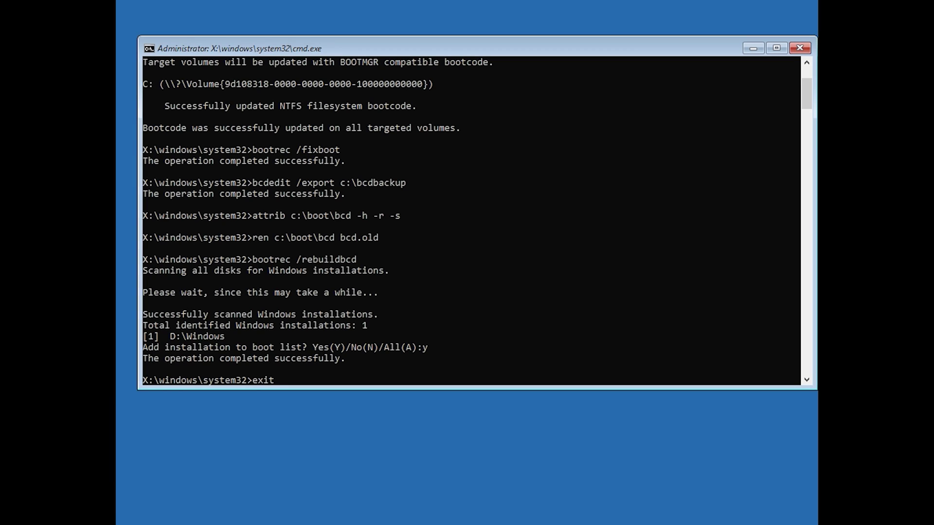
key("Return")
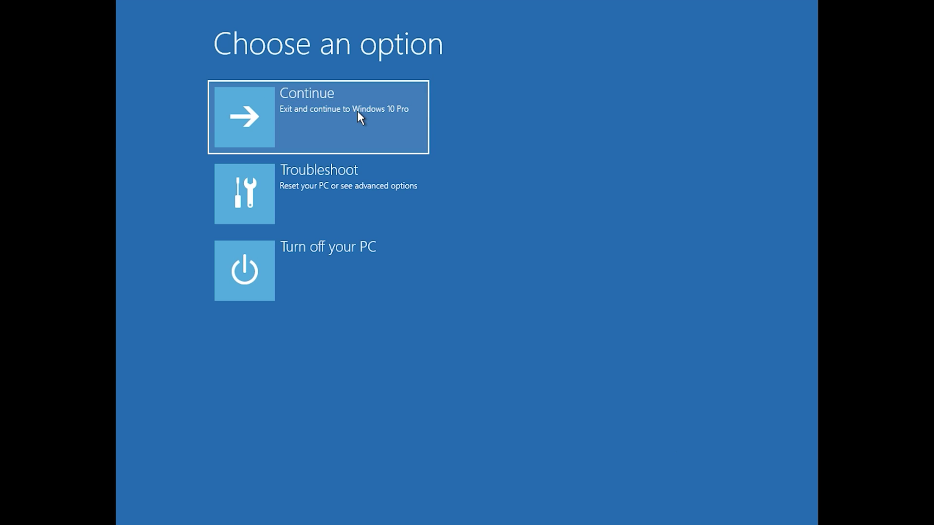
left_click(358, 113)
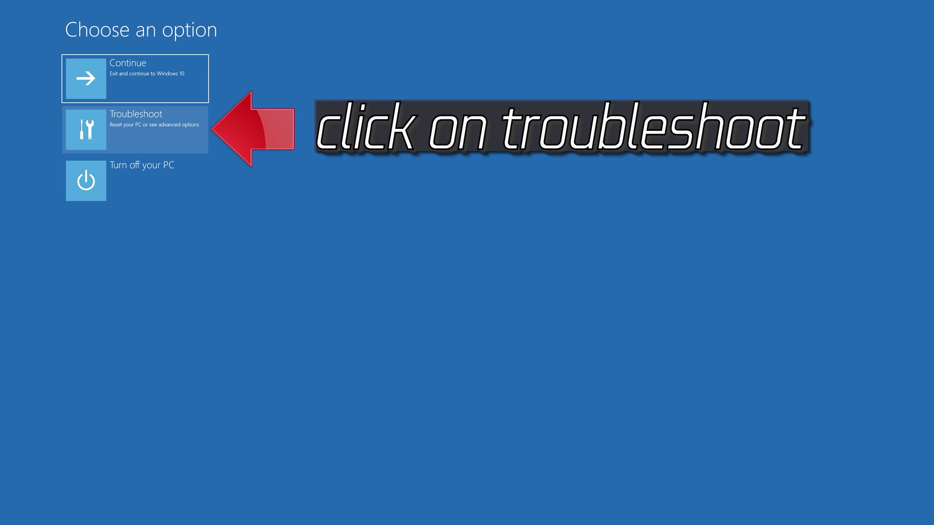
Step: Start System Restore from the advanced troubleshooting options and continue with the listed account, leaving its password blank
left_click(138, 136)
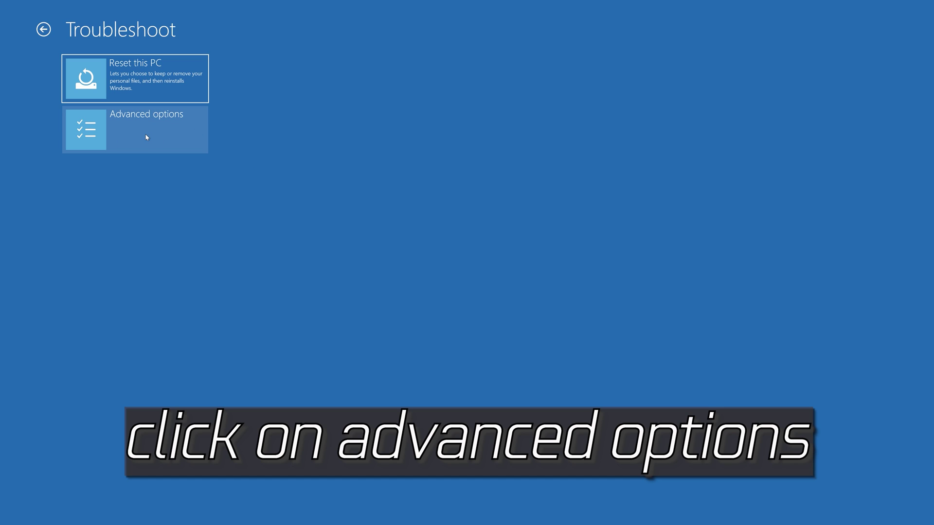
left_click(146, 138)
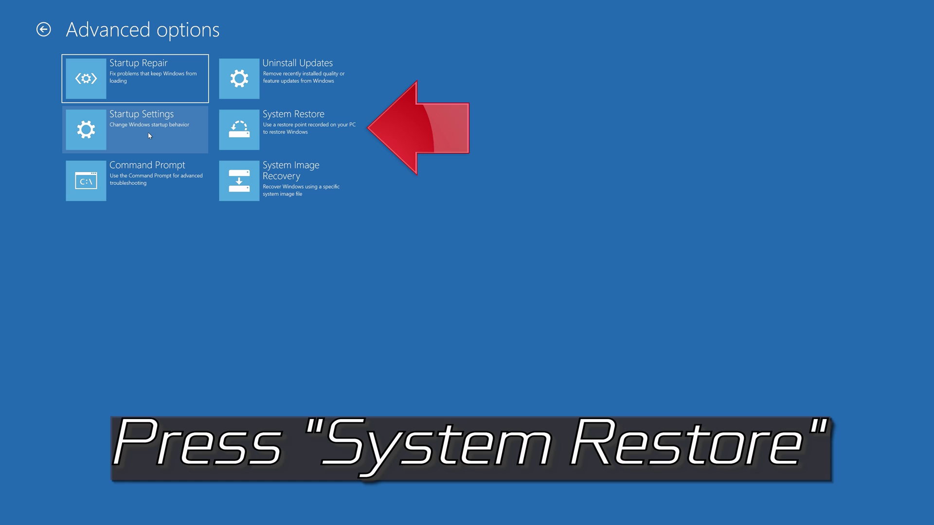
left_click(306, 142)
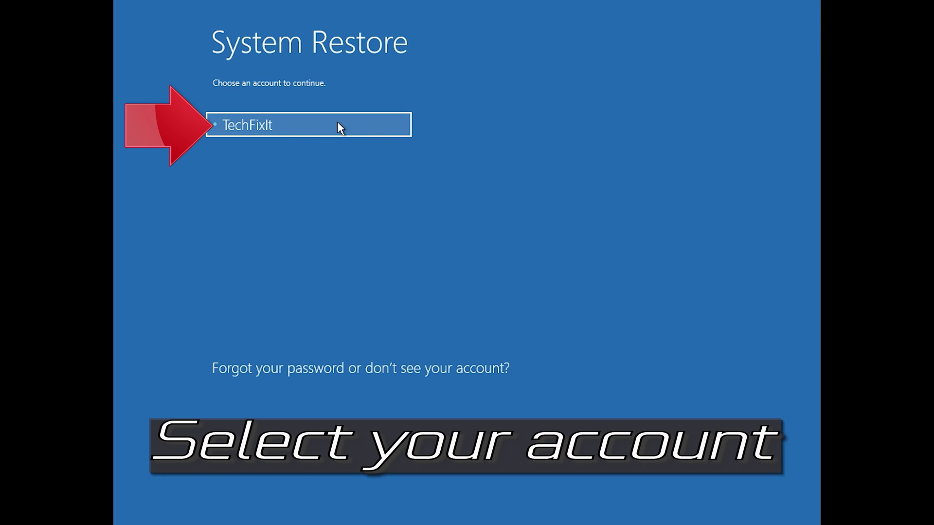
left_click(319, 125)
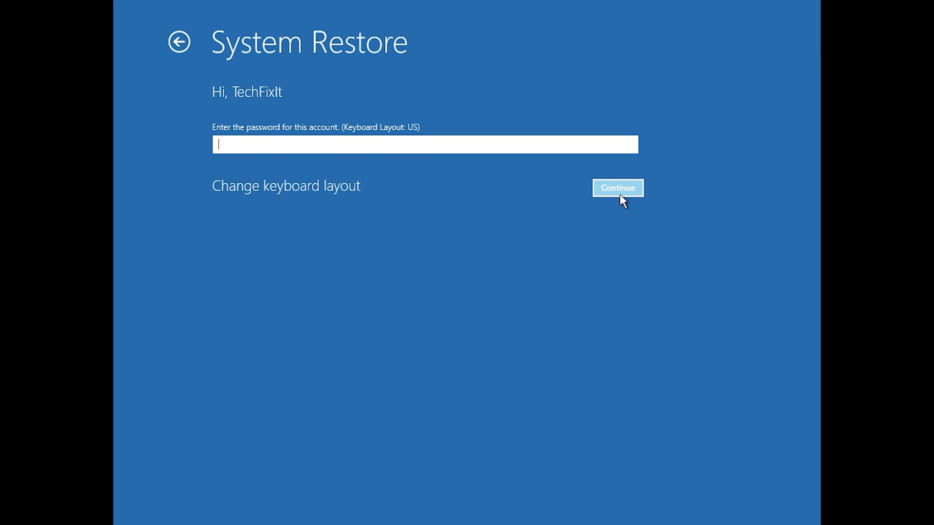
left_click(608, 189)
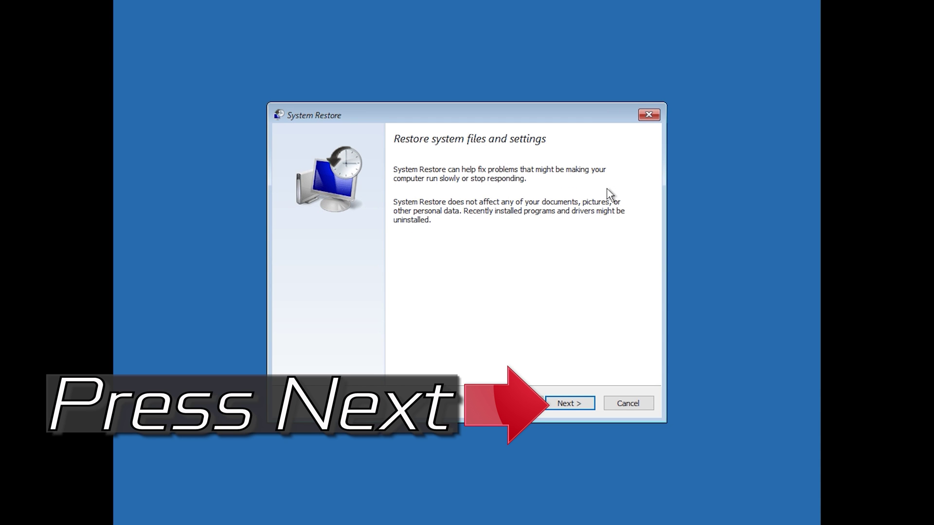
Step: Restore the system to the manual restore point of 1/10/2020 12:21:42 AM and confirm starting the restore
left_click(570, 403)
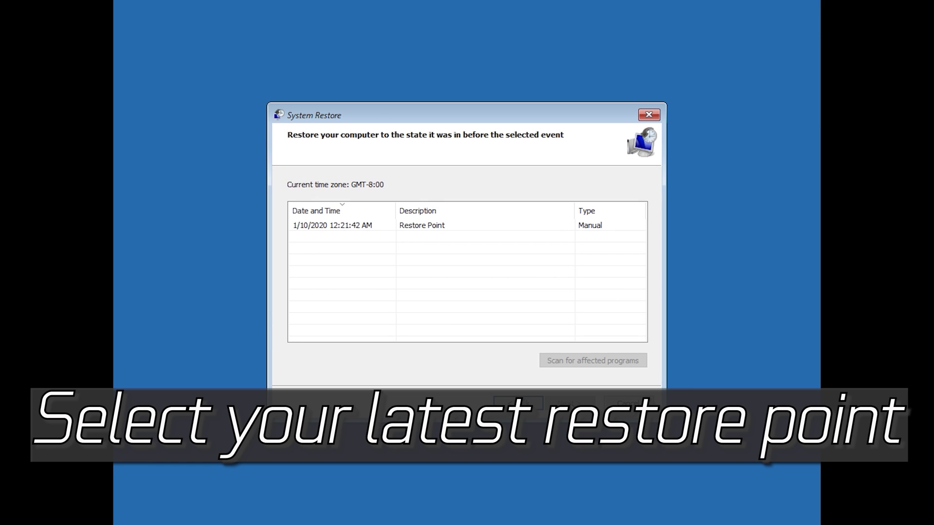
left_click(333, 226)
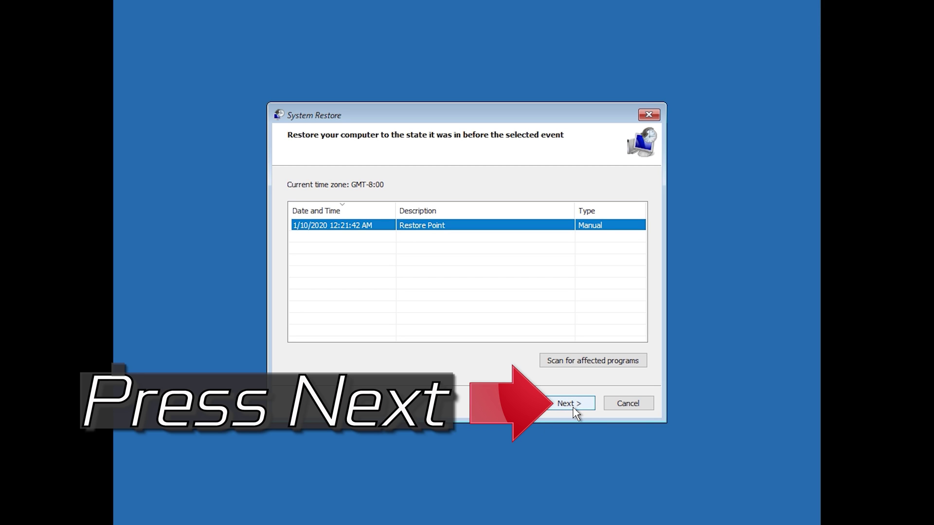
left_click(576, 415)
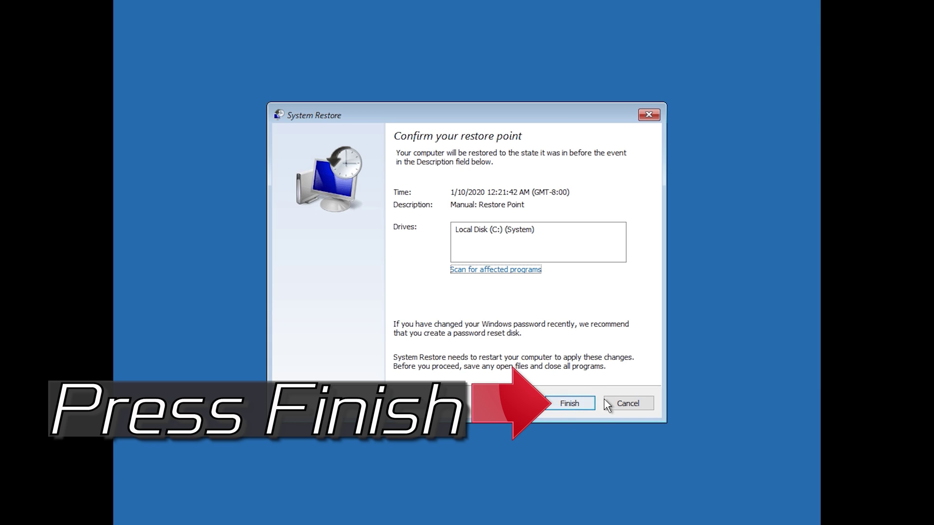
left_click(572, 405)
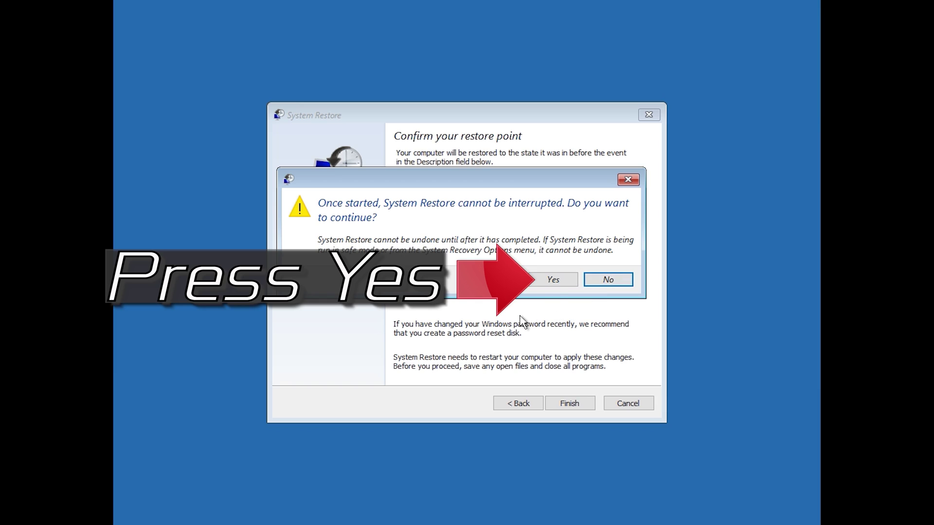
left_click(551, 282)
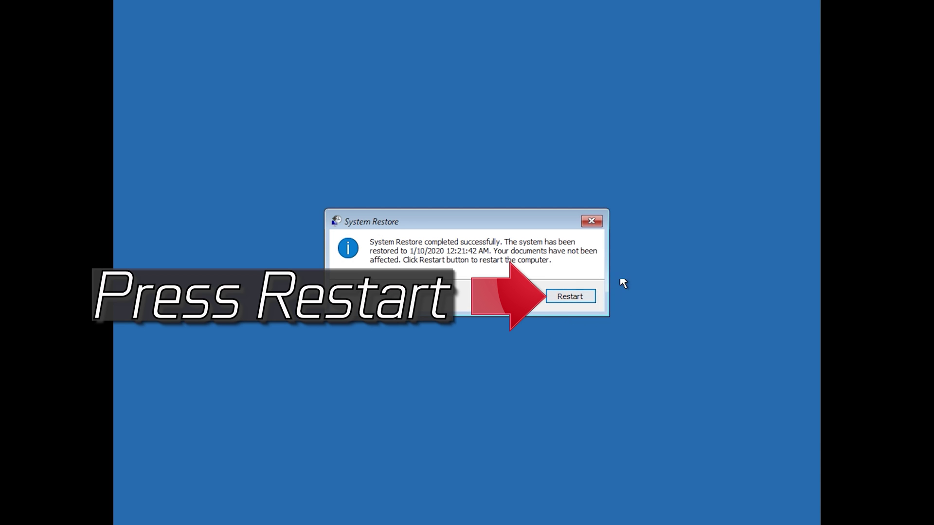
Step: Restart the computer into Windows and close the System Restore completion message on the desktop
left_click(561, 300)
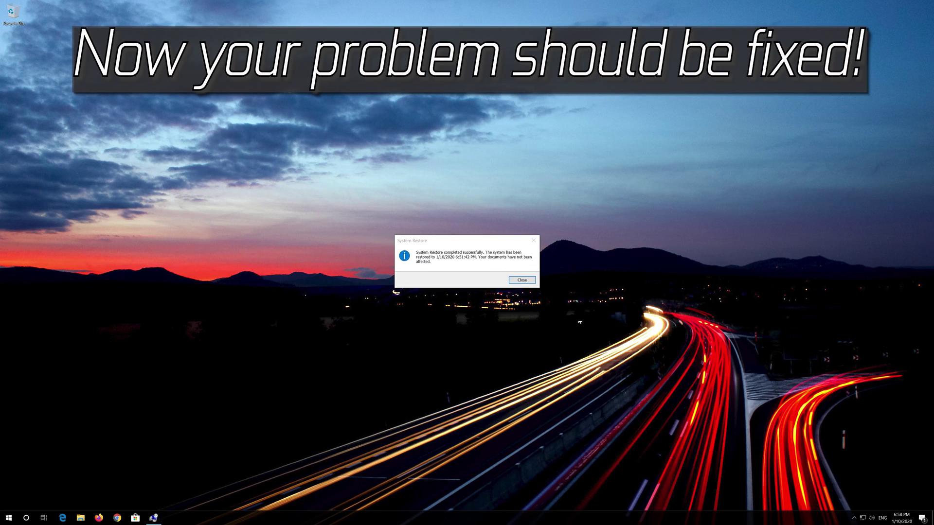
left_click(518, 282)
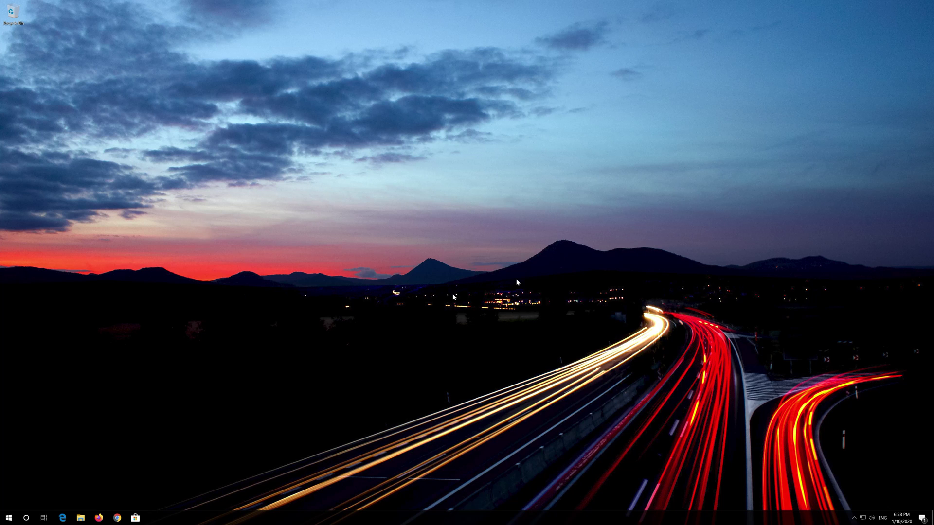
key("alt+z")
left_click(453, 164)
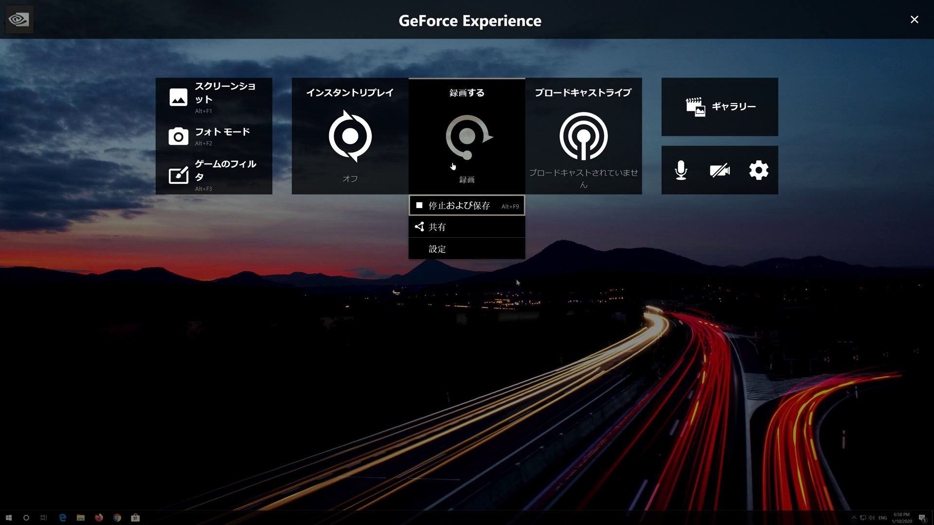
left_click(442, 201)
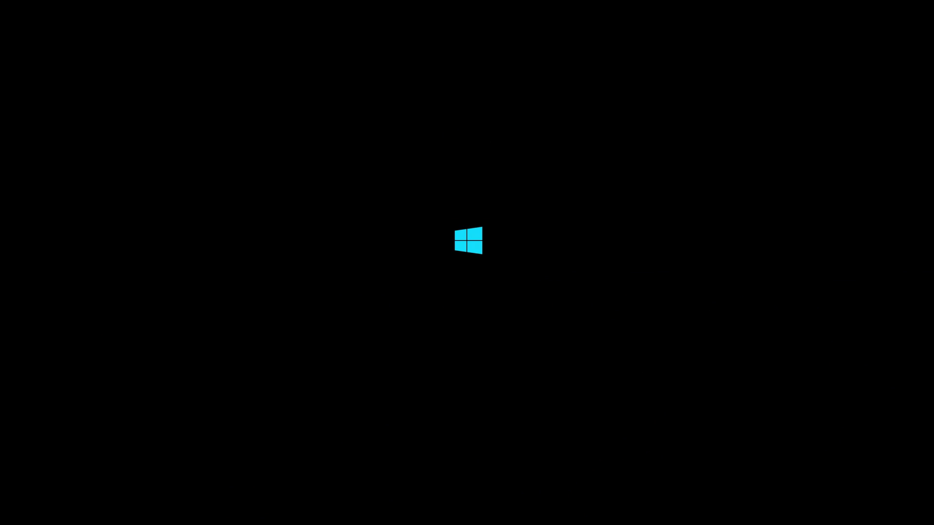